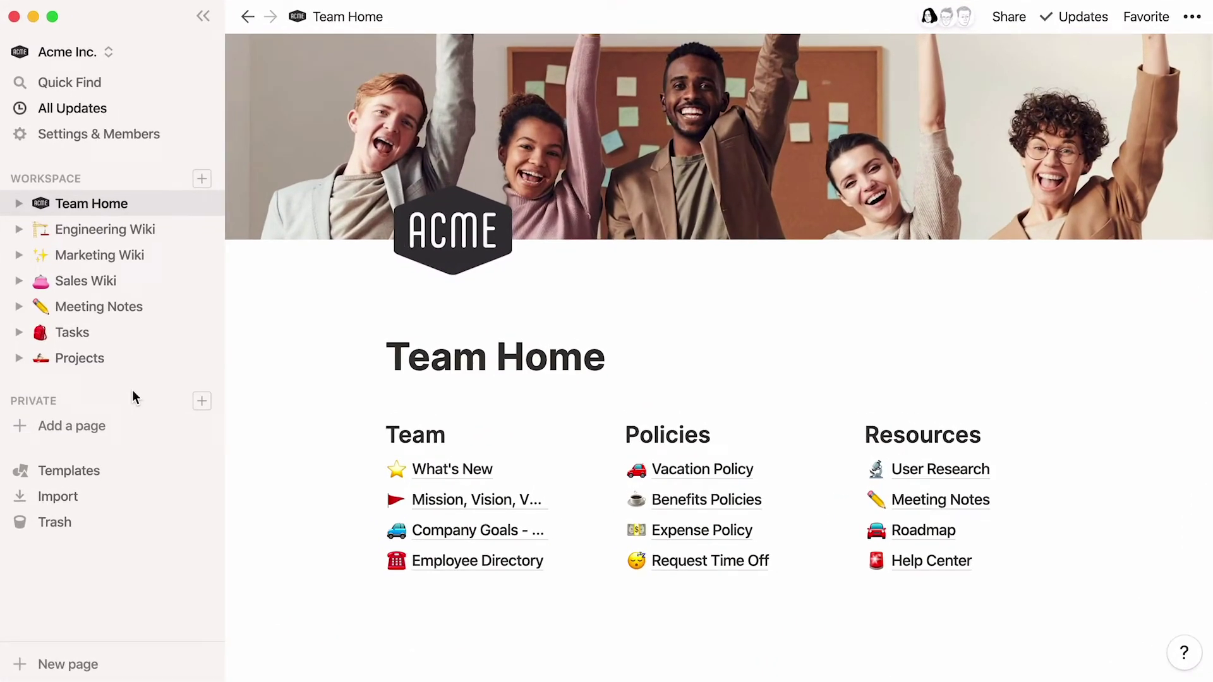
- Open the Projects page and preview the Help Center Revamp project
left_click(133, 337)
left_click(134, 362)
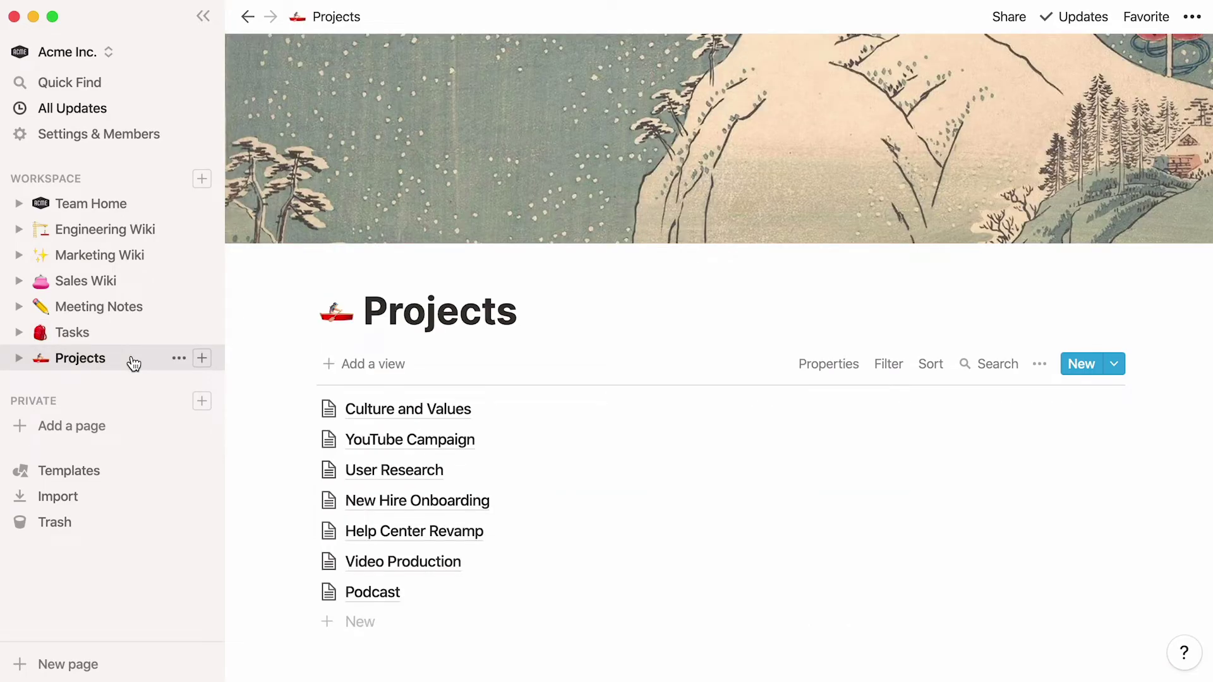
left_click(502, 533)
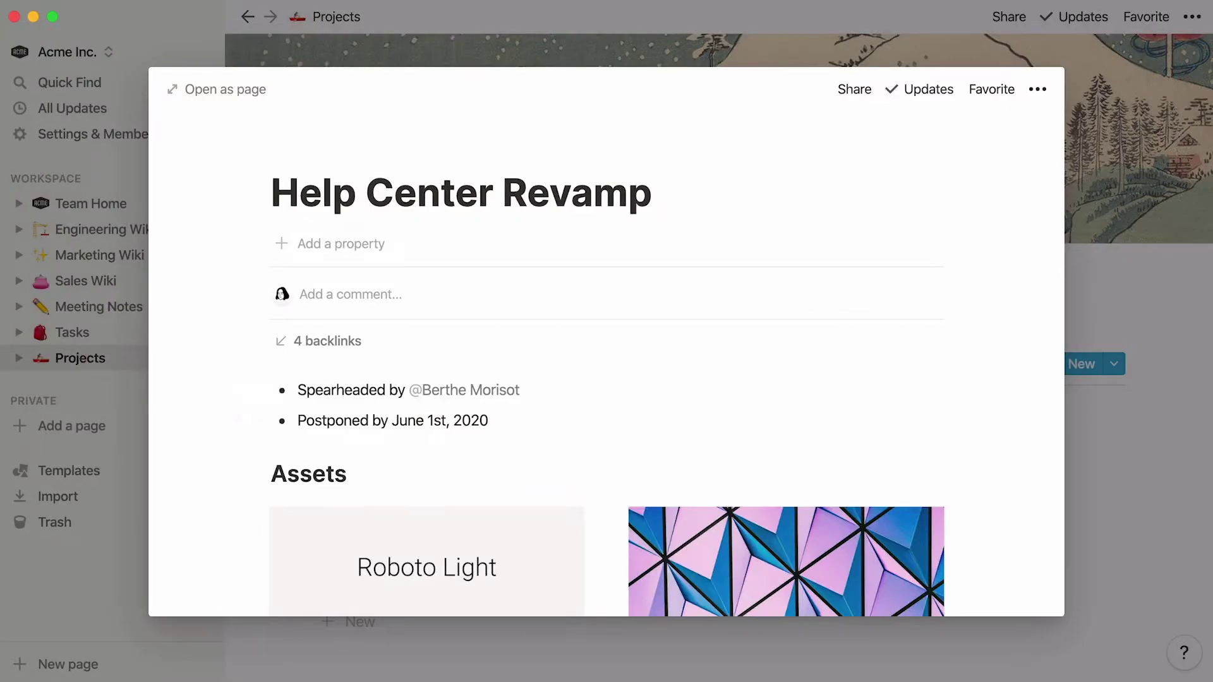
scroll(607, 360, "down", 1)
scroll(606, 360, "down", 3)
scroll(606, 360, "down", 3)
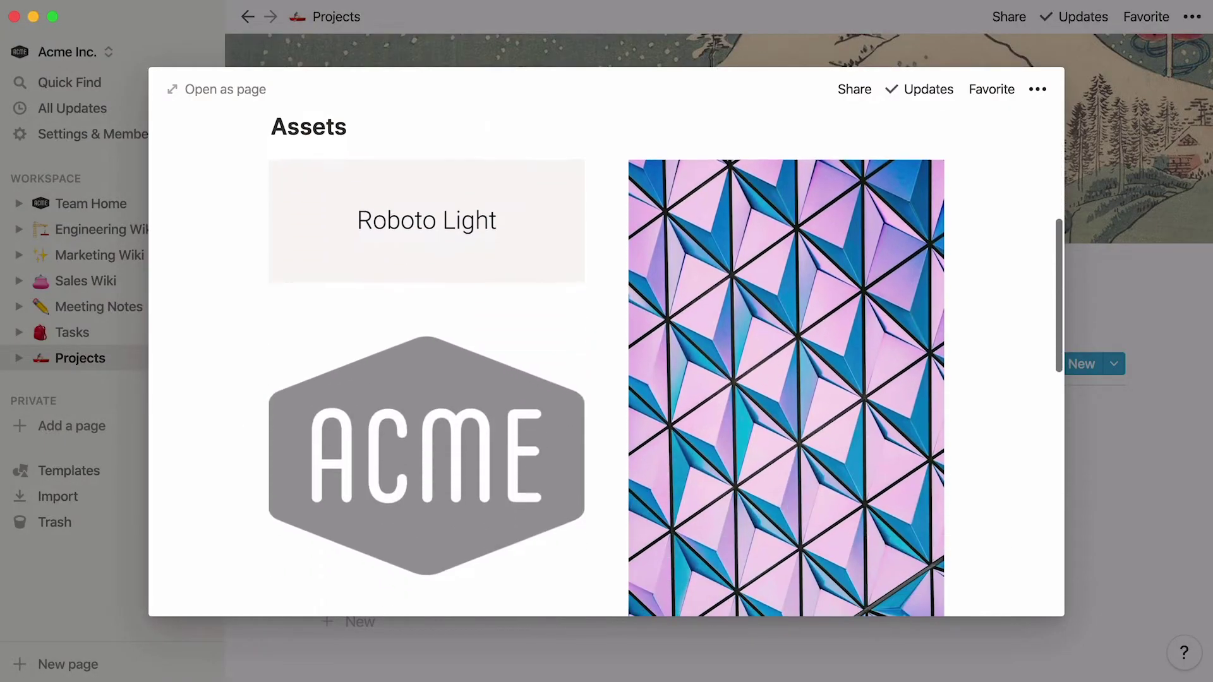
scroll(607, 360, "down", 3)
scroll(907, 540, "down", 5)
scroll(903, 406, "down", 3)
scroll(907, 387, "down", 1)
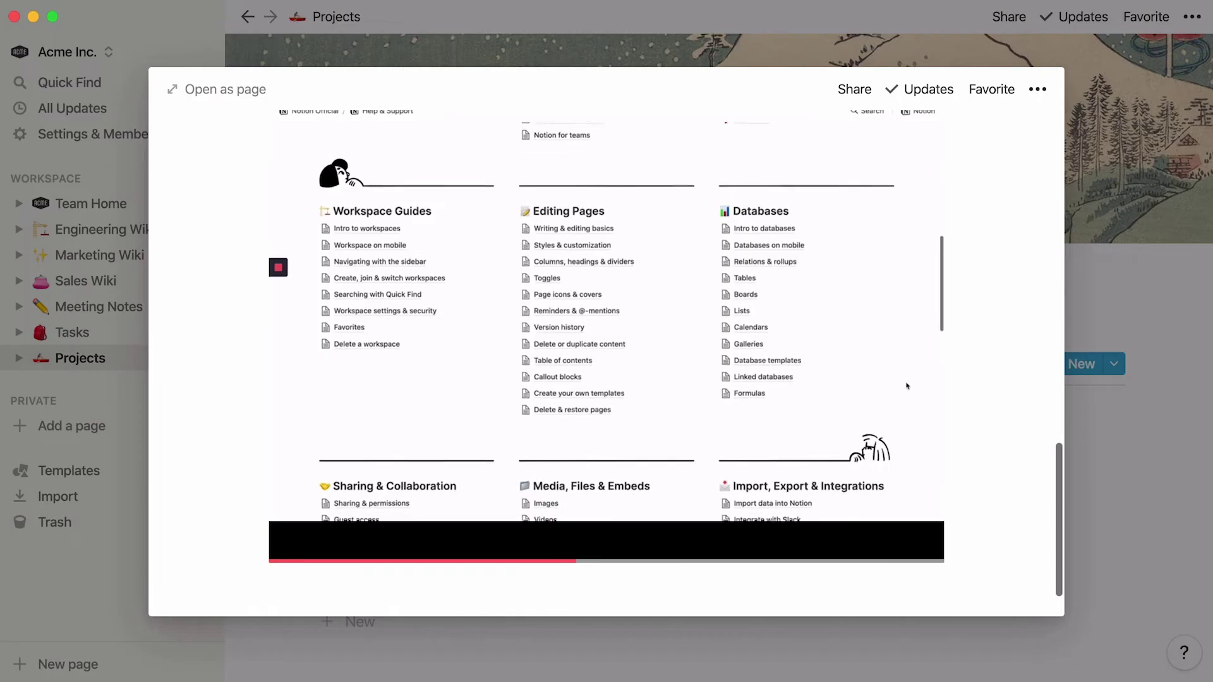
scroll(907, 385, "down", 1)
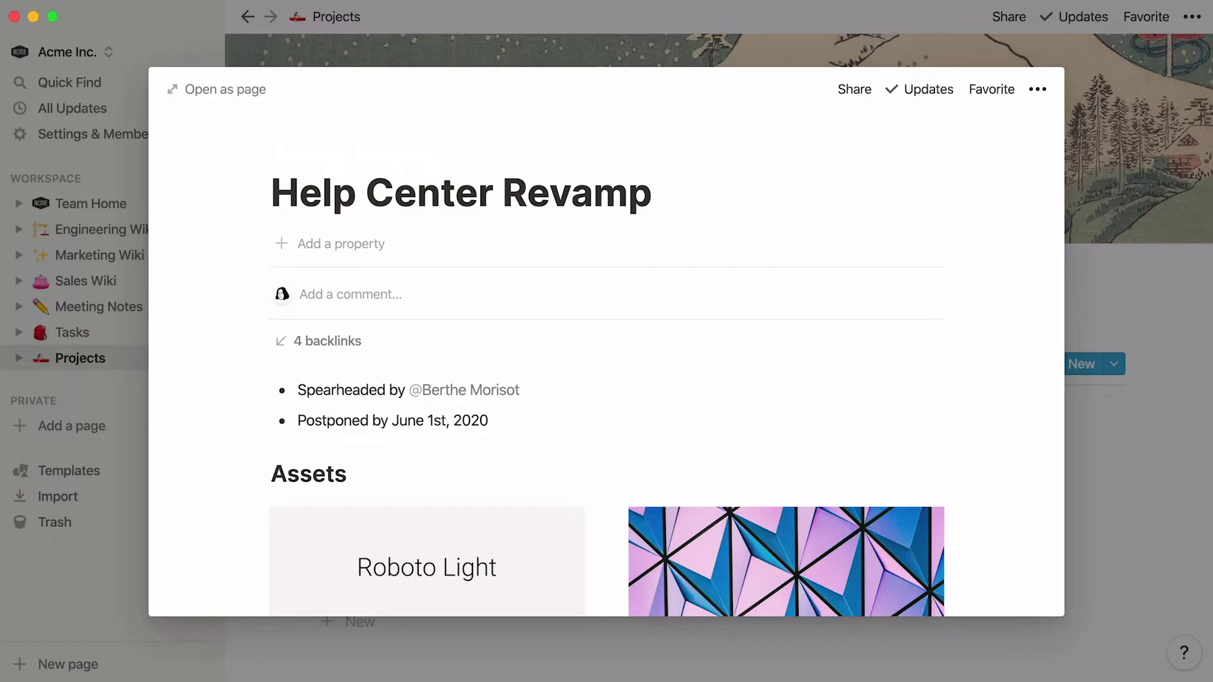
- Write a description in the Standardize Typography task that links to Help Center Revamp
left_click(121, 336)
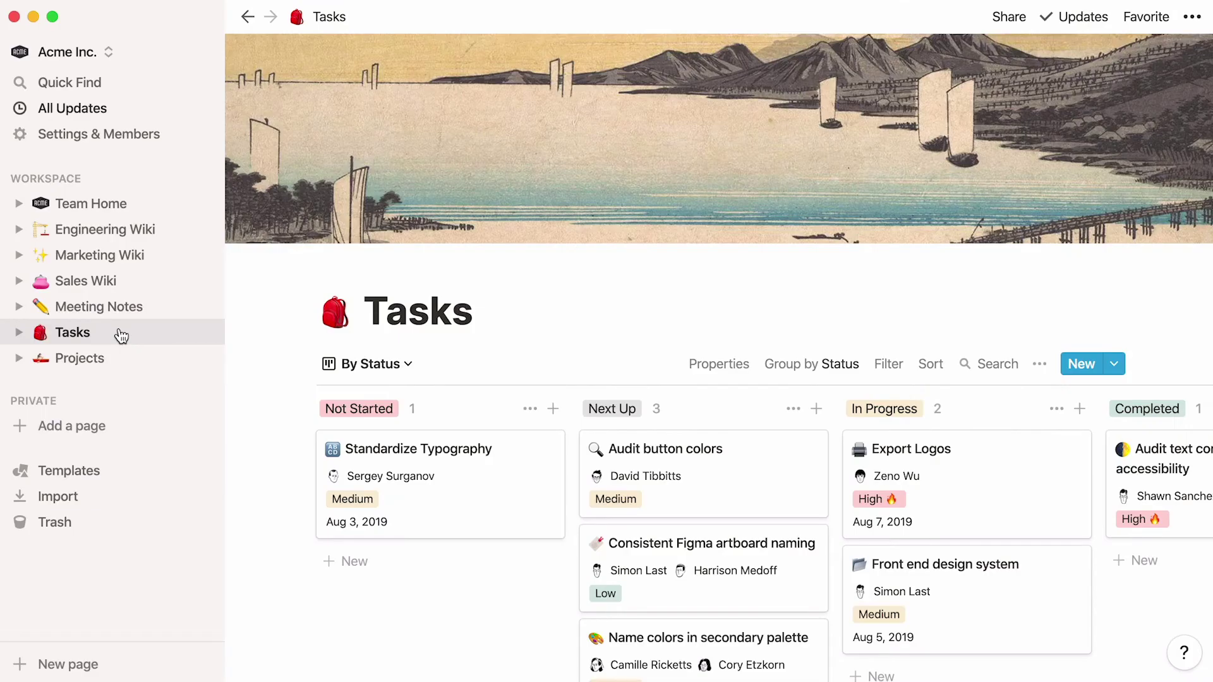
left_click(414, 525)
scroll(414, 525, "down", 3)
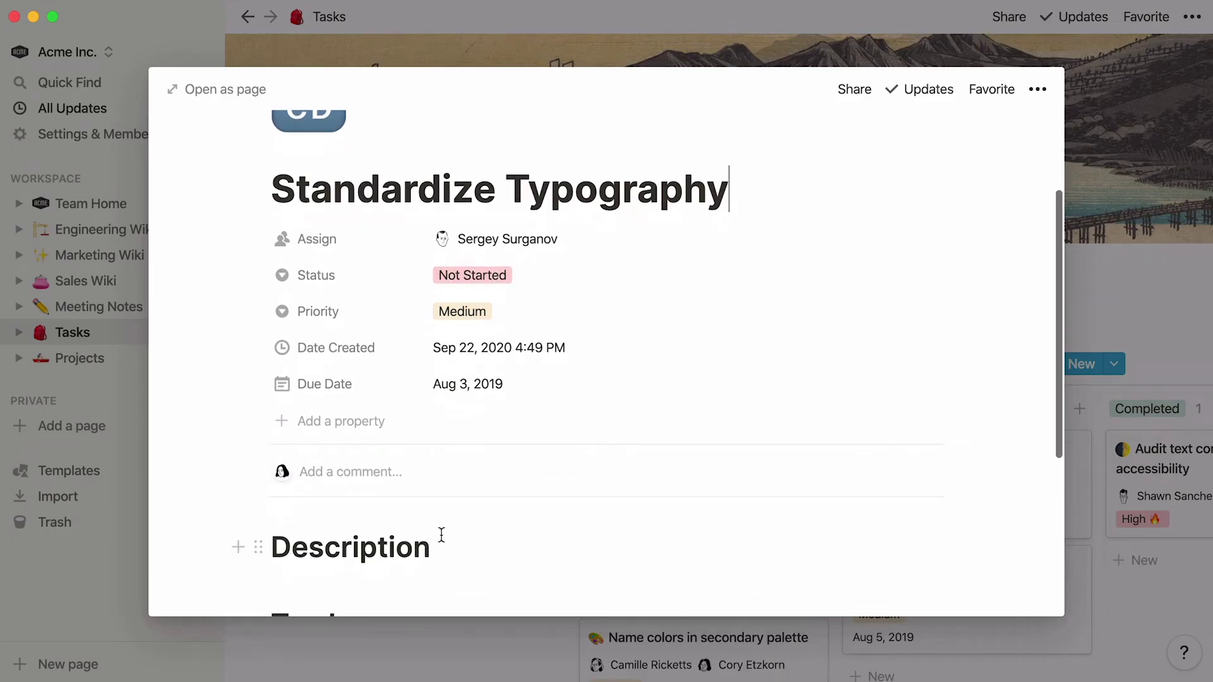
left_click(448, 538)
key("Return")
type("We need to s")
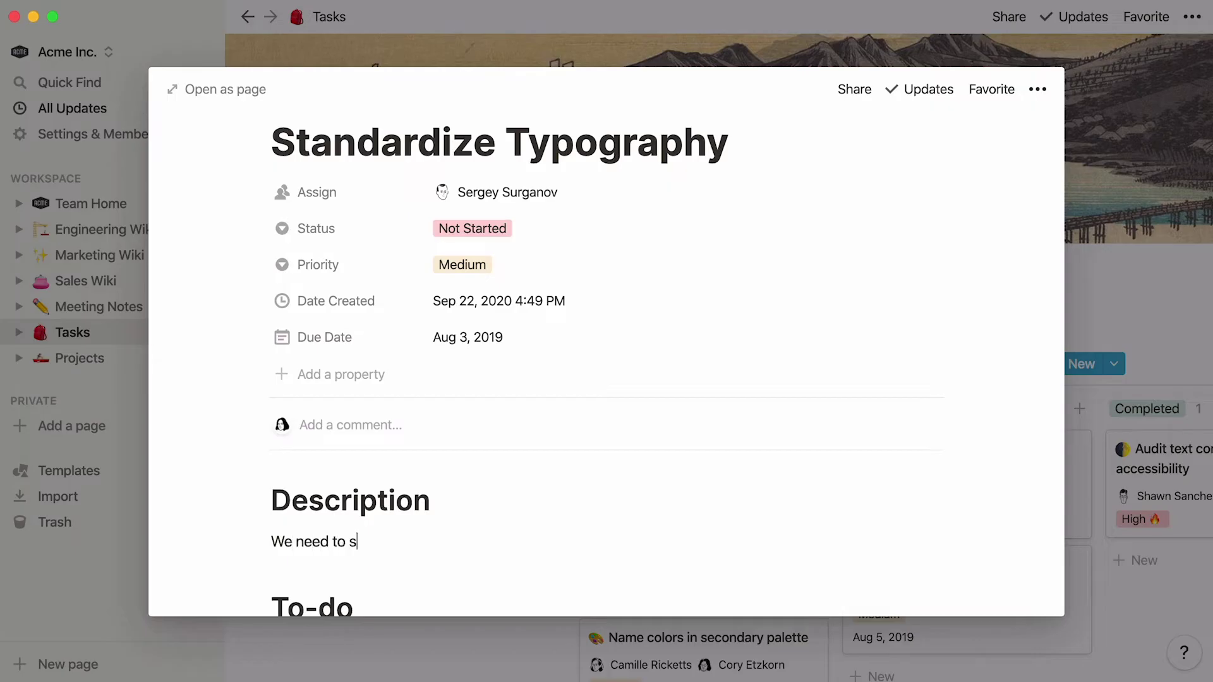
type("tandardize our approa")
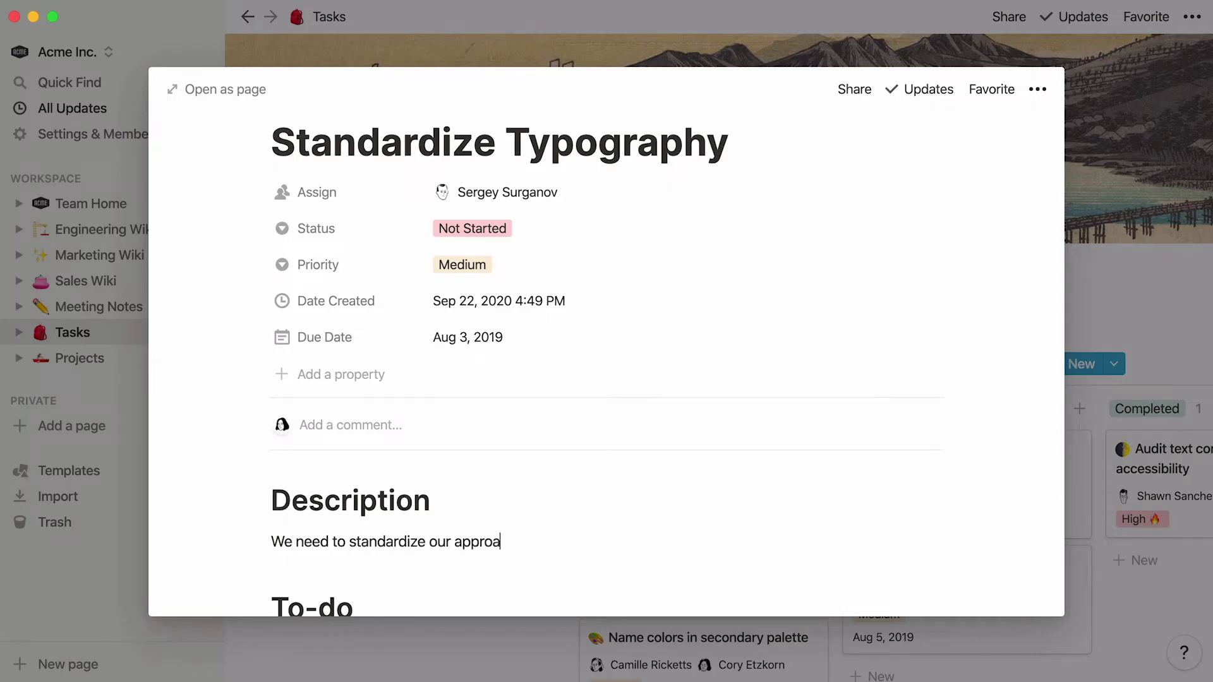
type("ch and settle on a single")
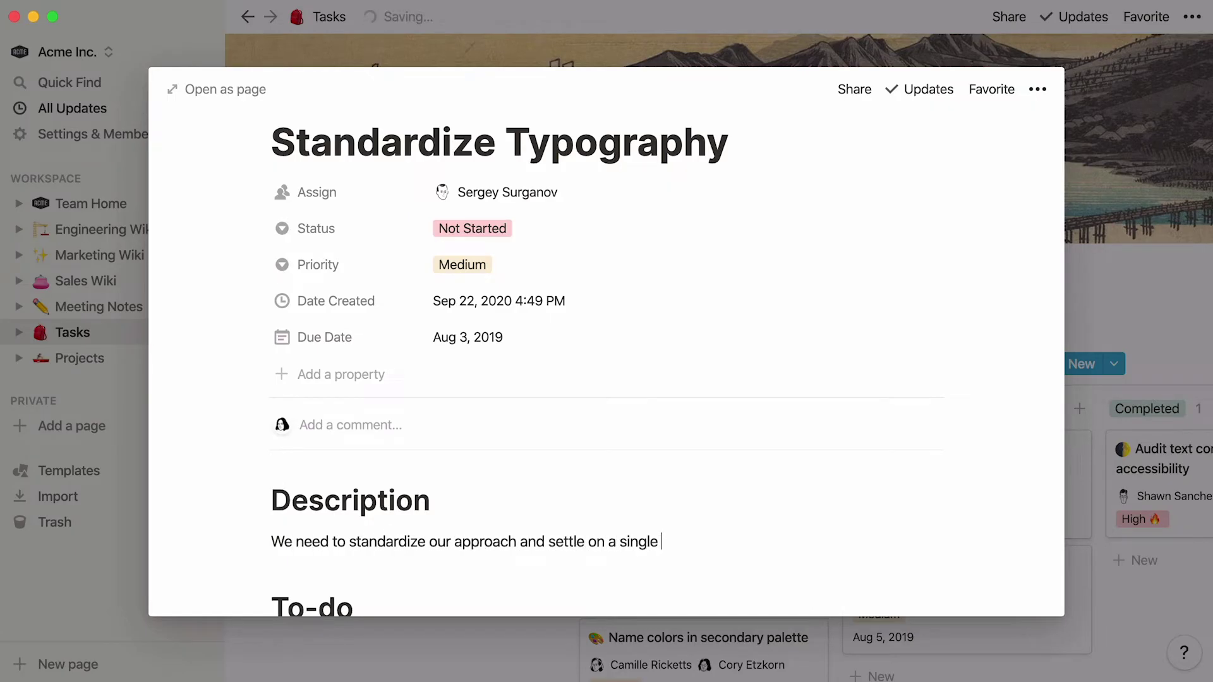
type(" font in view of the ")
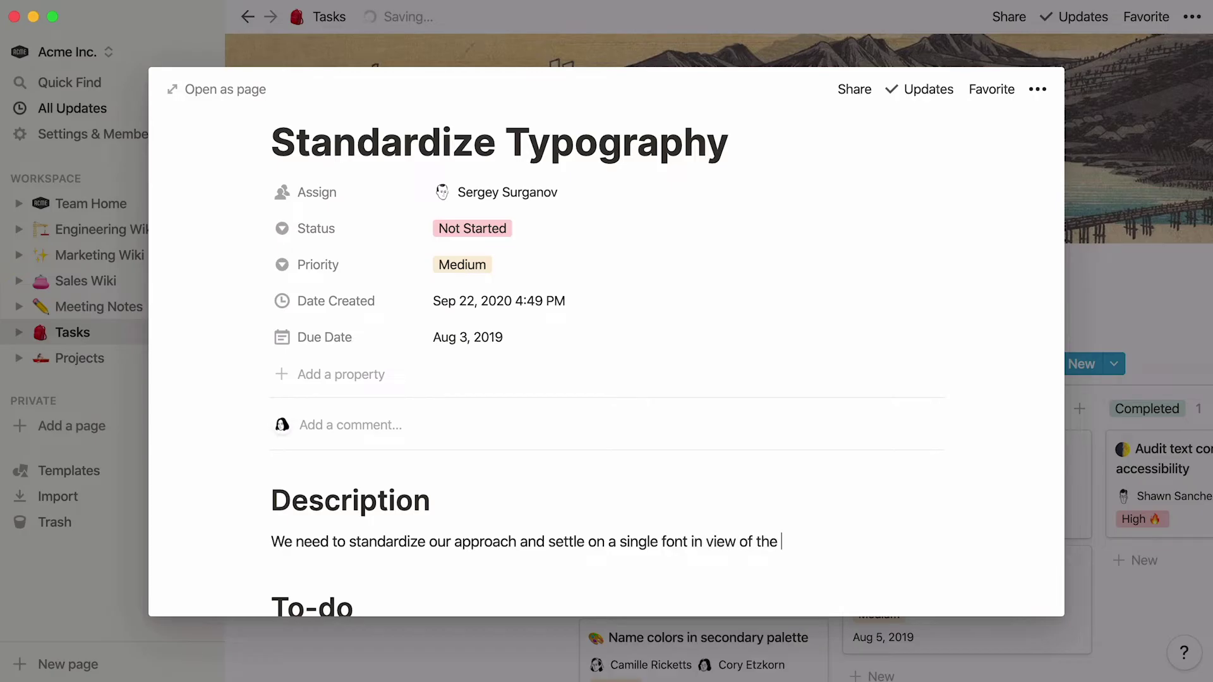
type("[")
type("[")
type("help")
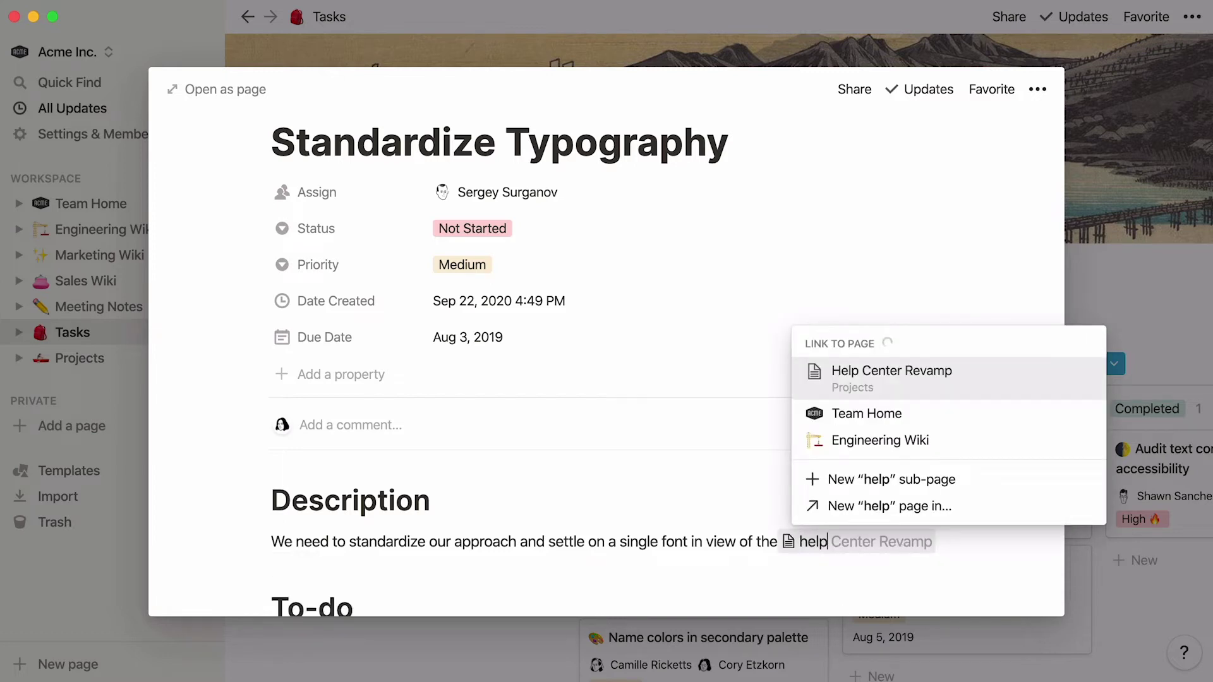
left_click(800, 396)
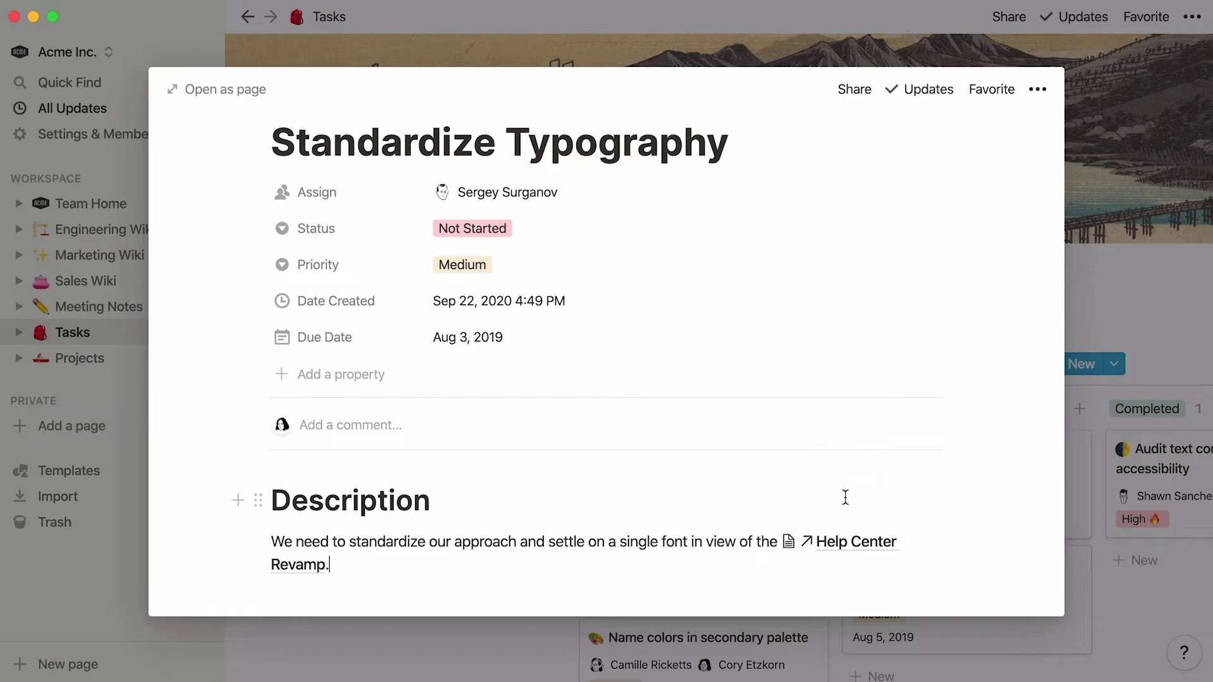
- On Help Center Revamp, show its backlinks, visit Standup 20-05-2020, return, and hide backlinks
left_click(856, 542)
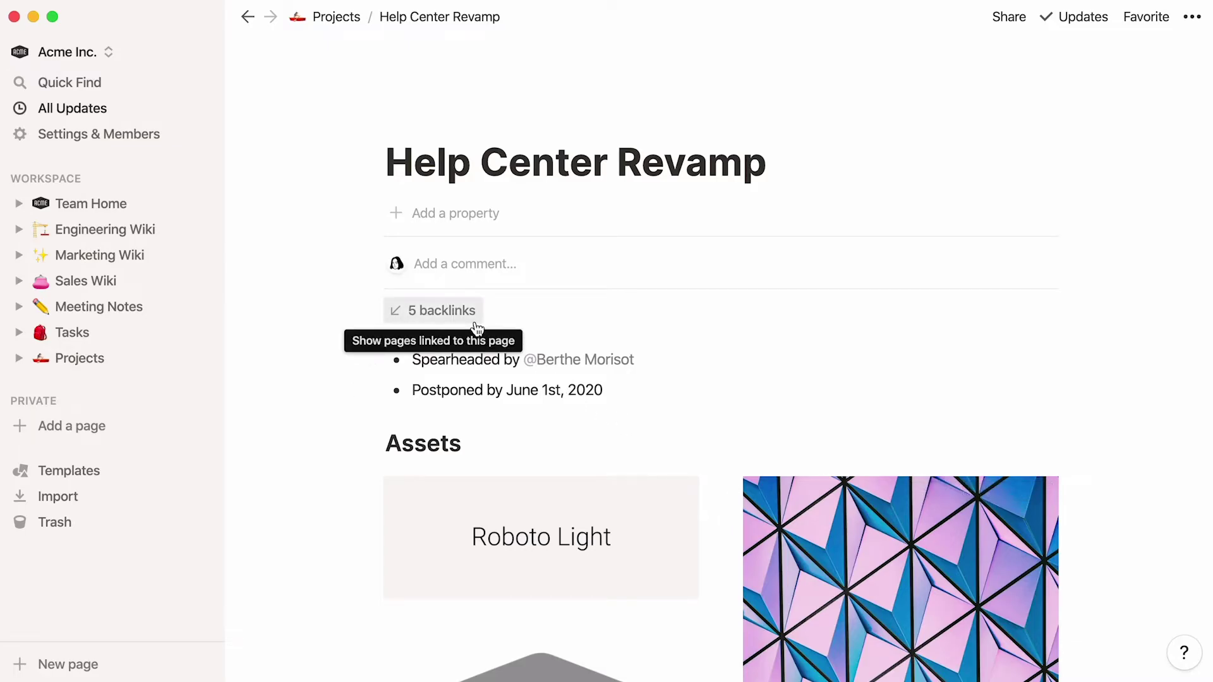
left_click(442, 311)
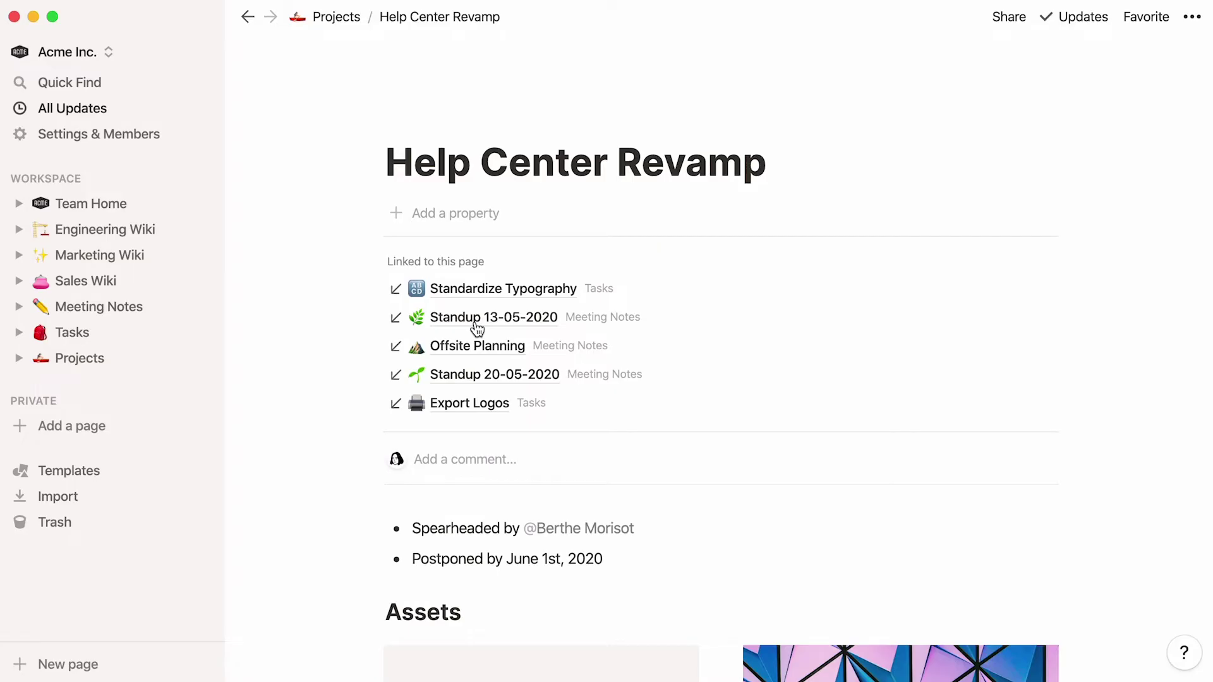
left_click(483, 377)
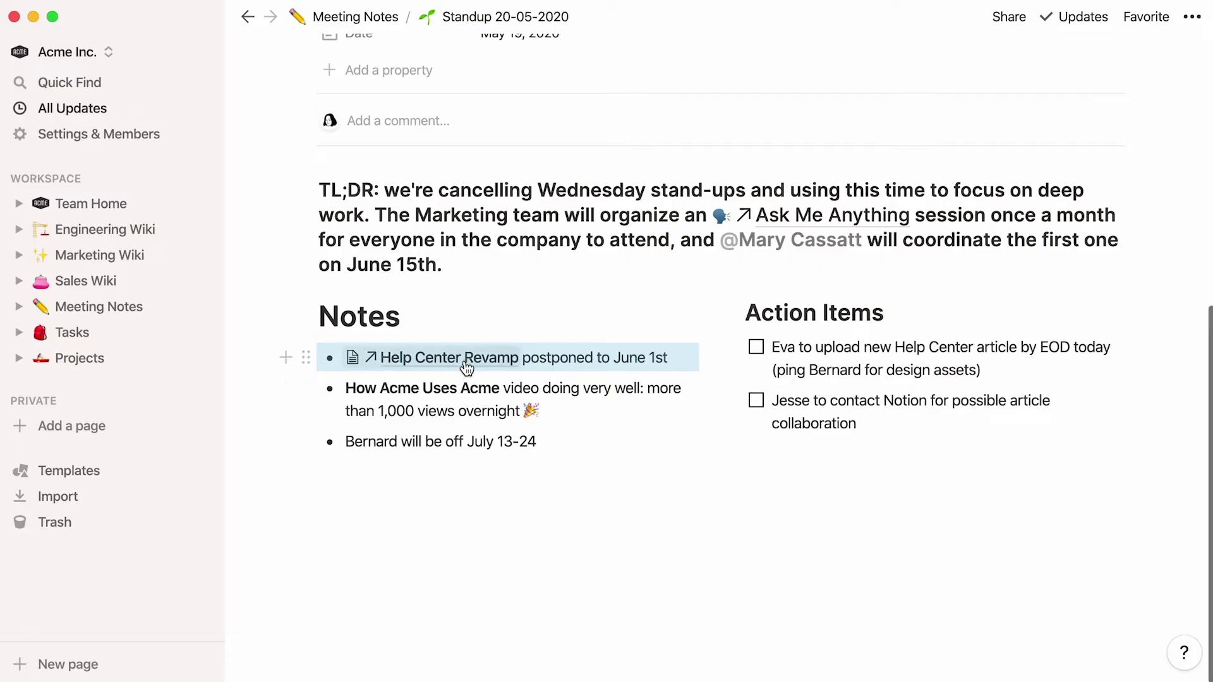
left_click(466, 366)
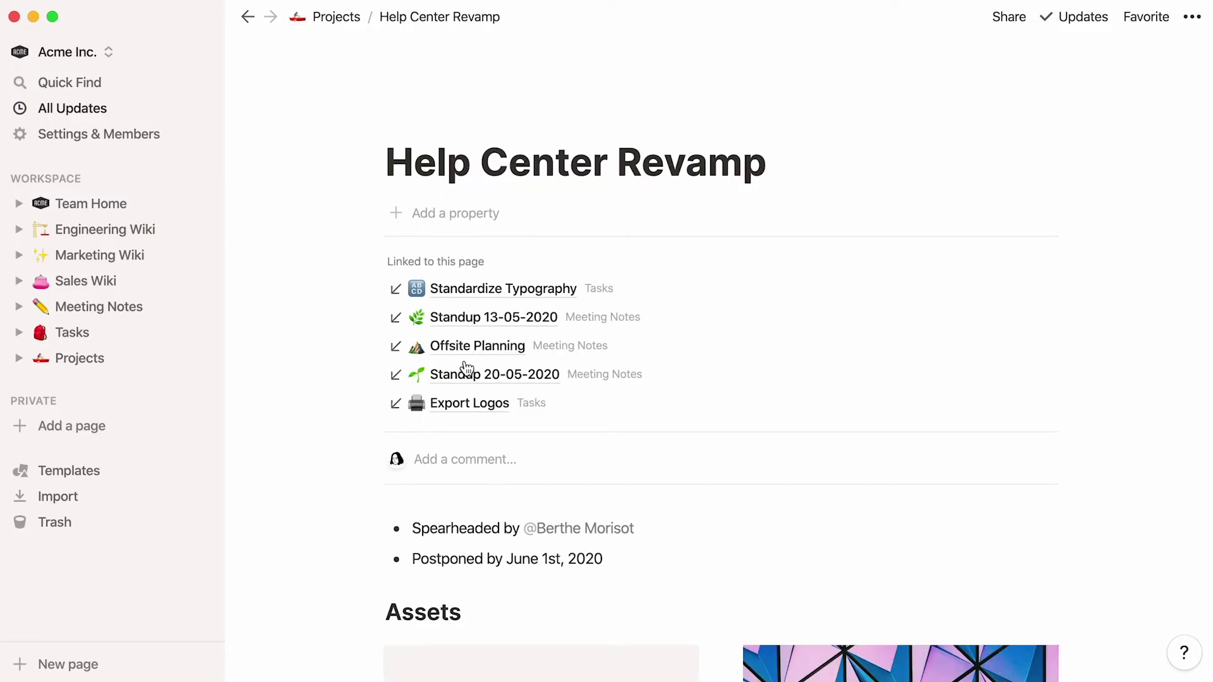
mouse_move(721, 288)
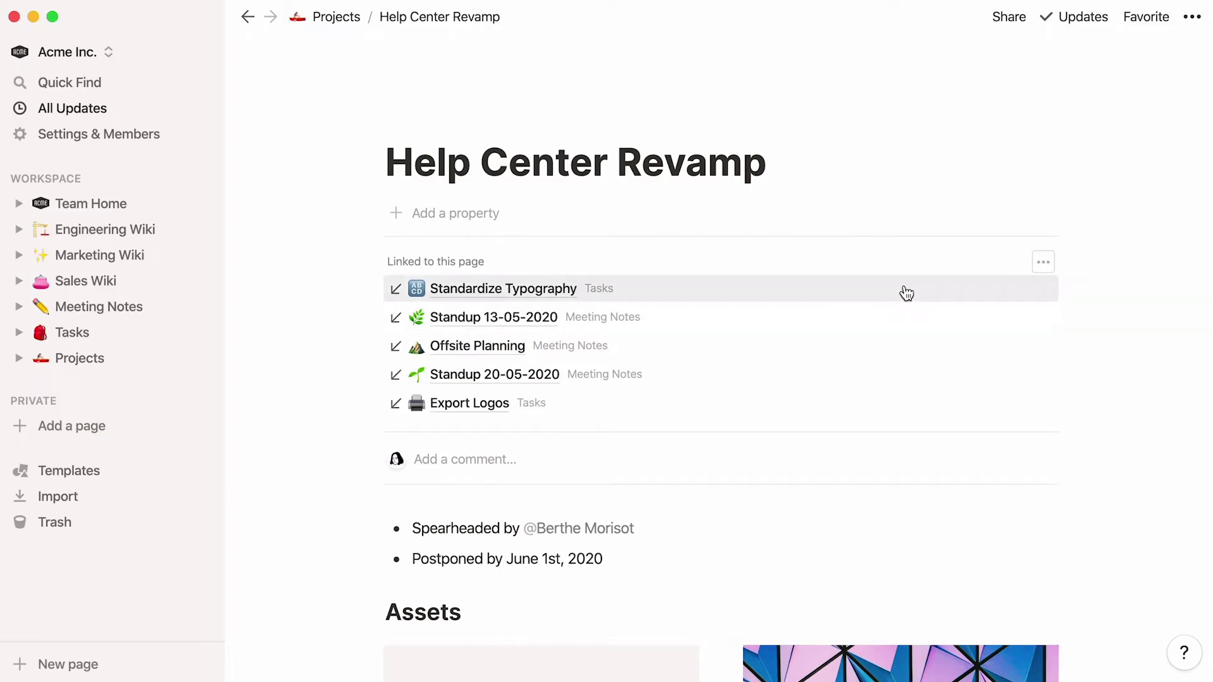
left_click(1038, 261)
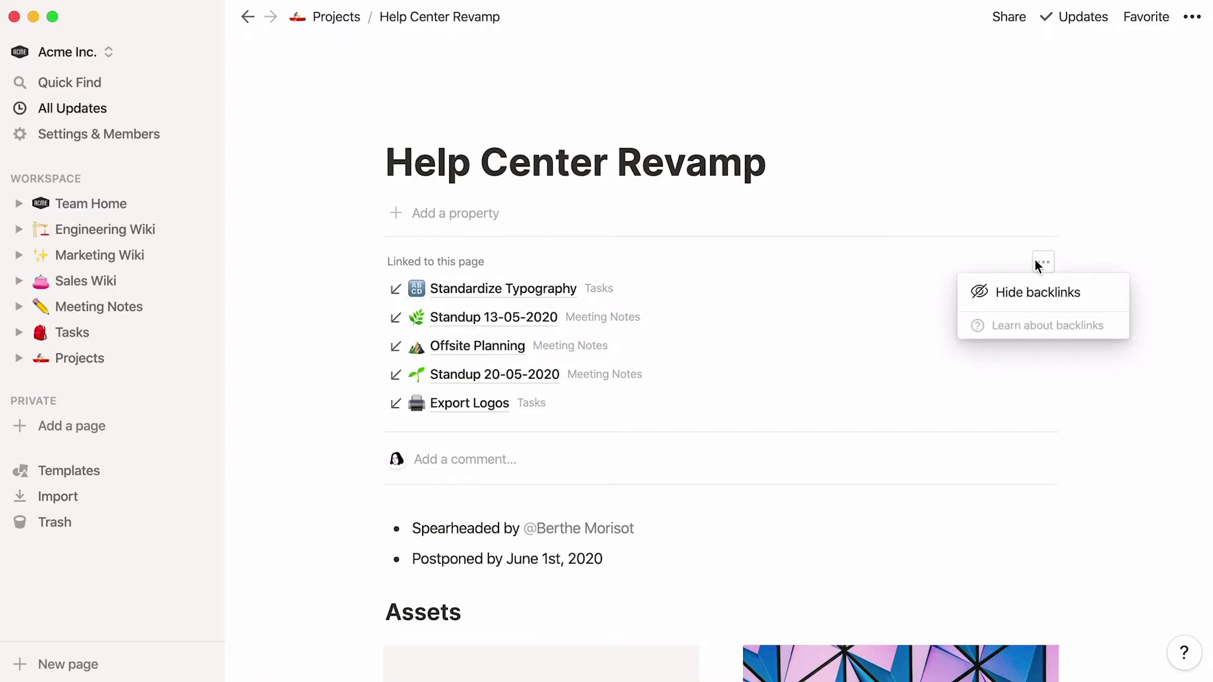
left_click(1054, 299)
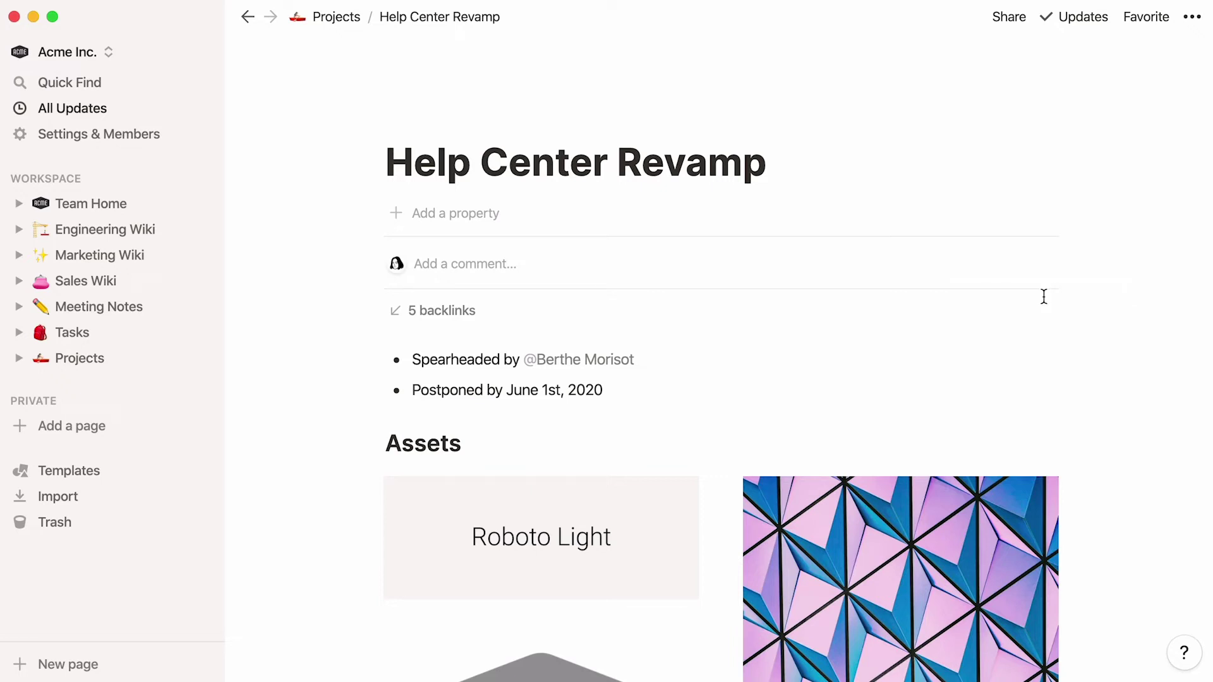
- Expand the five backlinks, retitle the page 'Help Center Redesign' with a balloon icon, open Standardize Typography
left_click(479, 320)
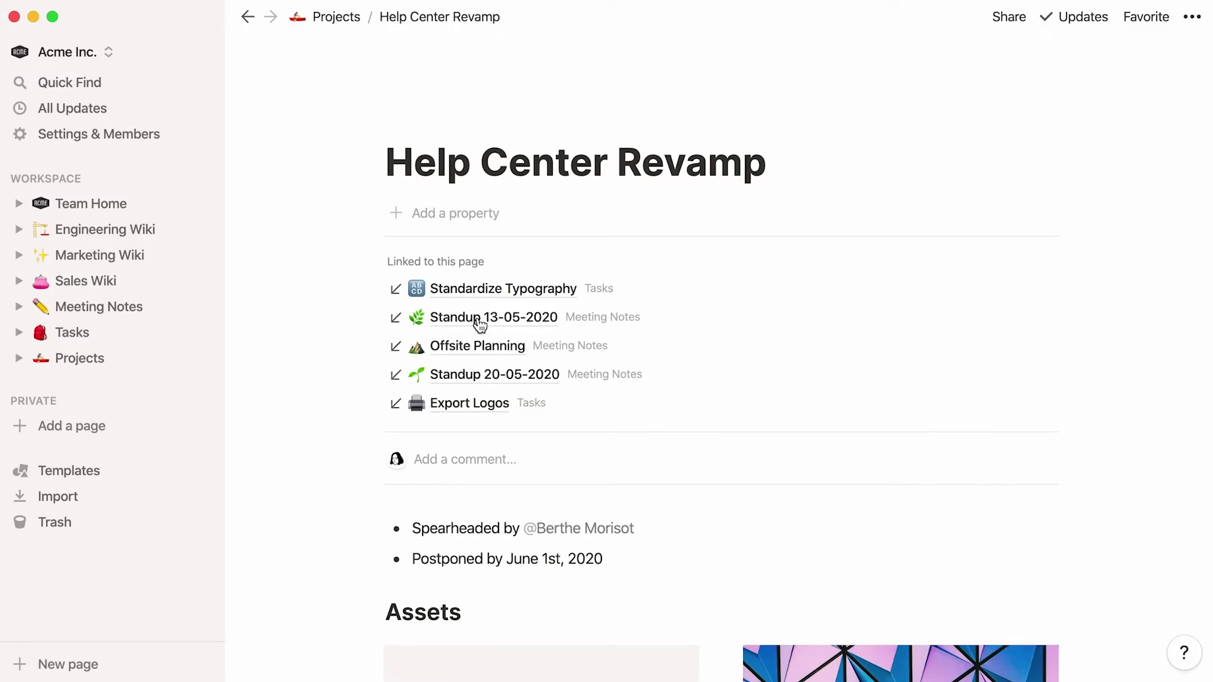
left_click(765, 164)
key("BackSpace")
key("BackSpace")
key("BackSpace")
type("d")
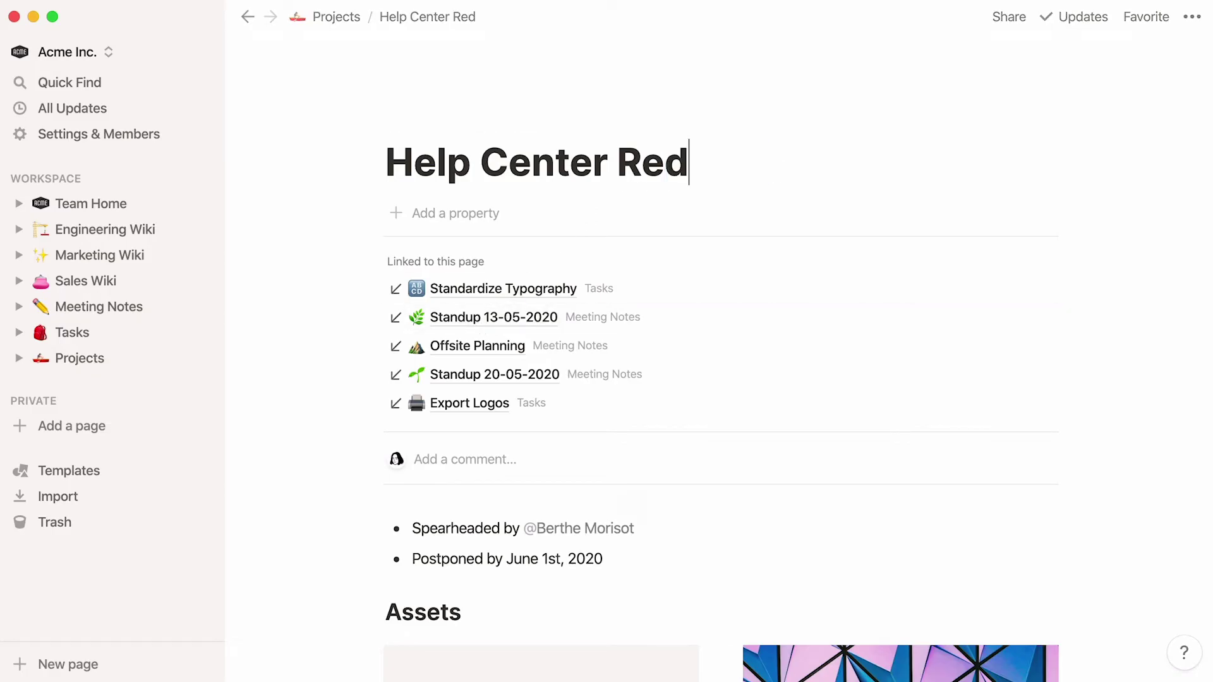
type("esign")
left_click(445, 124)
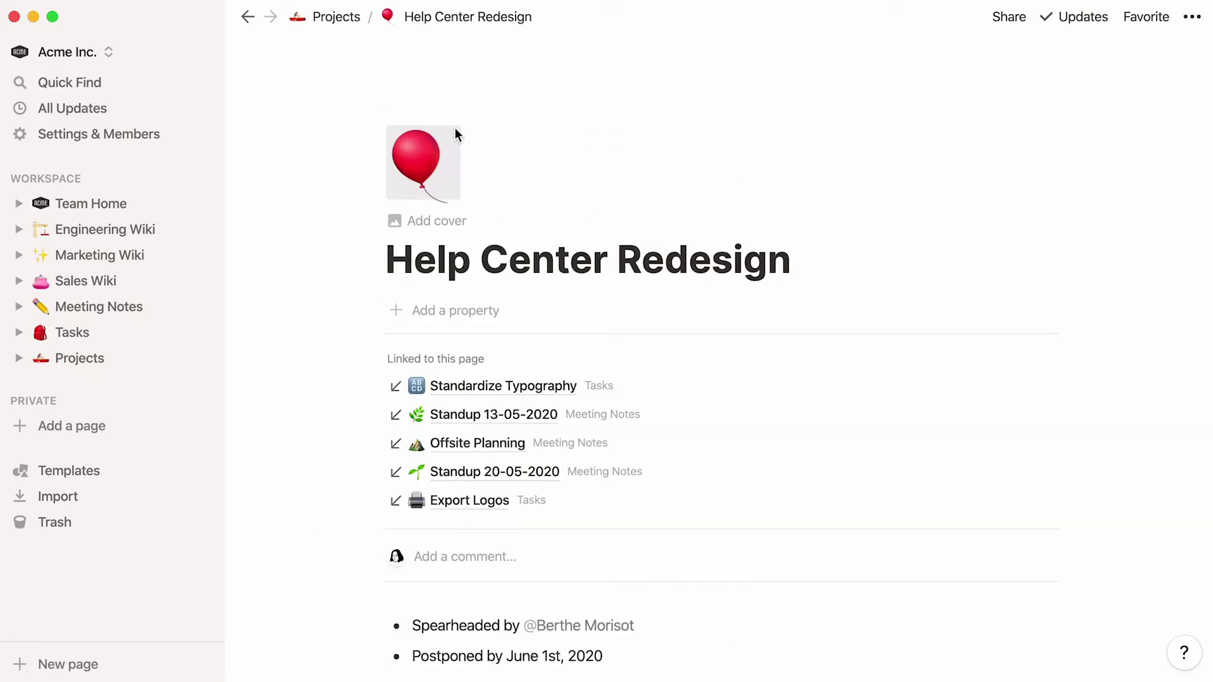
left_click(499, 391)
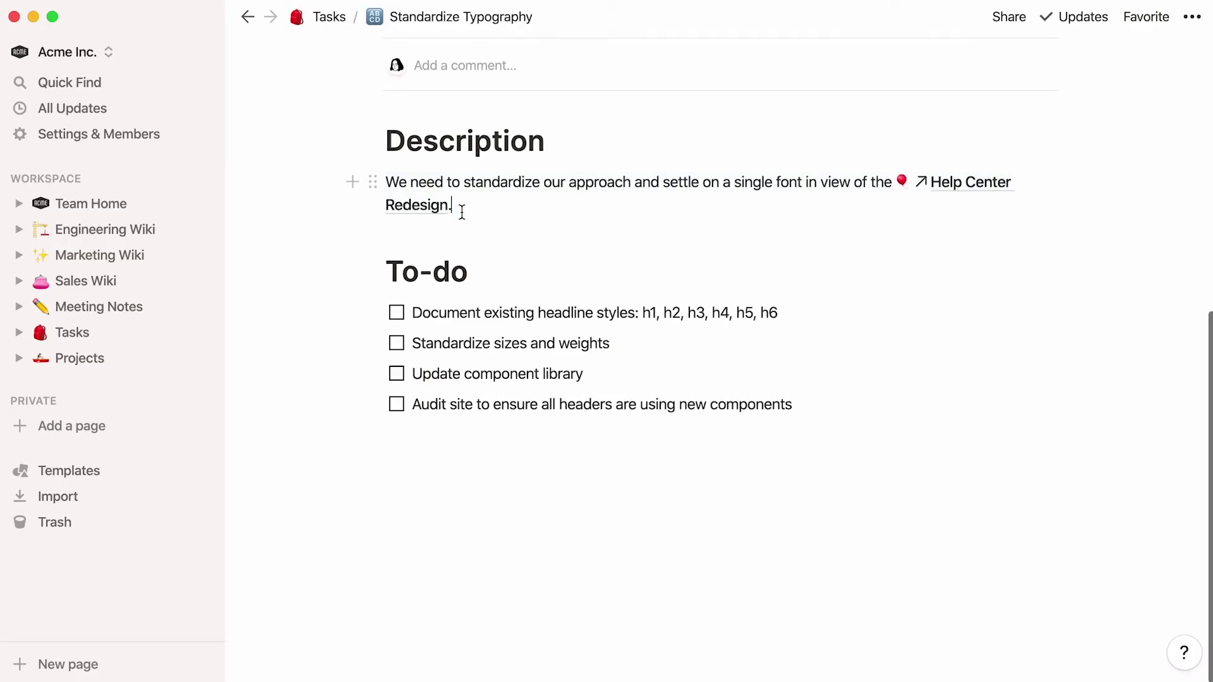
mouse_move(91, 204)
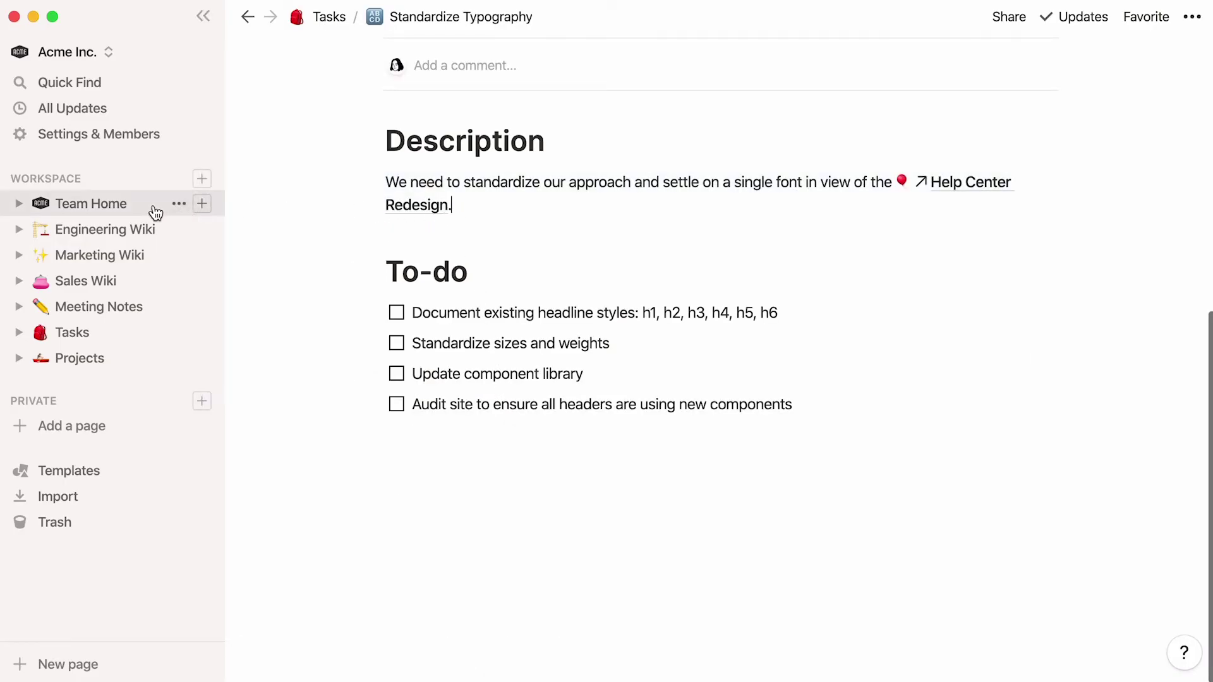
- From Team Home, open Vacation Policy and end its callout sentence with a Benefits Policies link
left_click(146, 205)
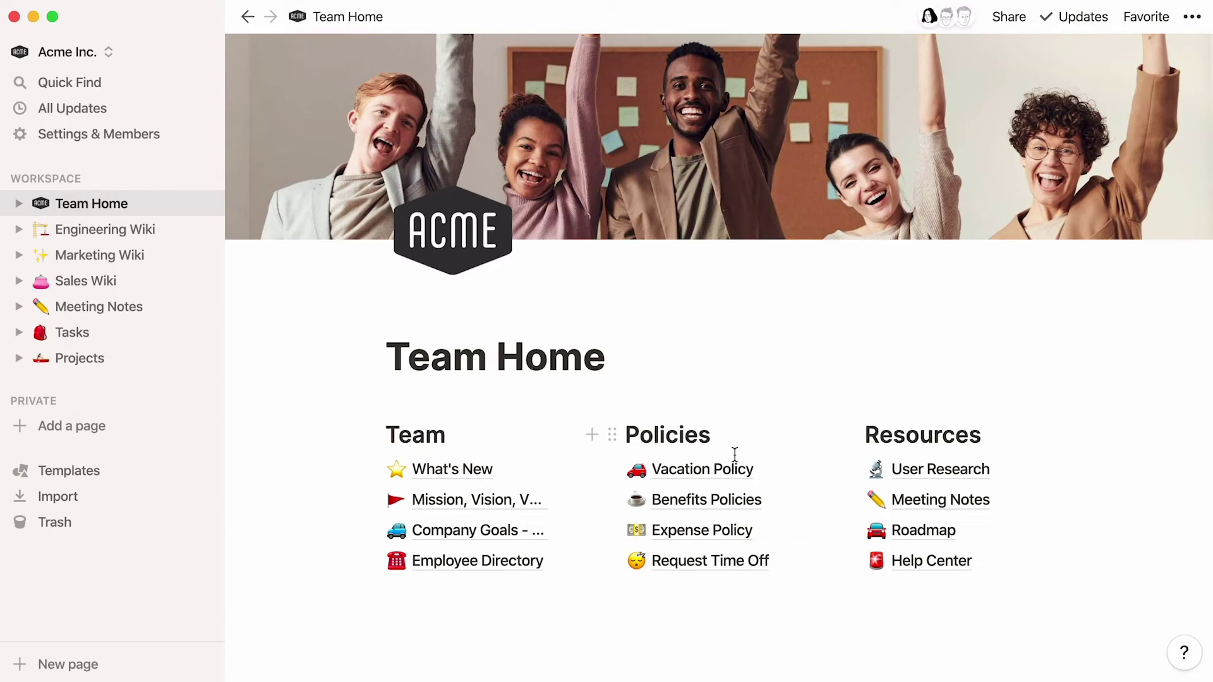
left_click(702, 470)
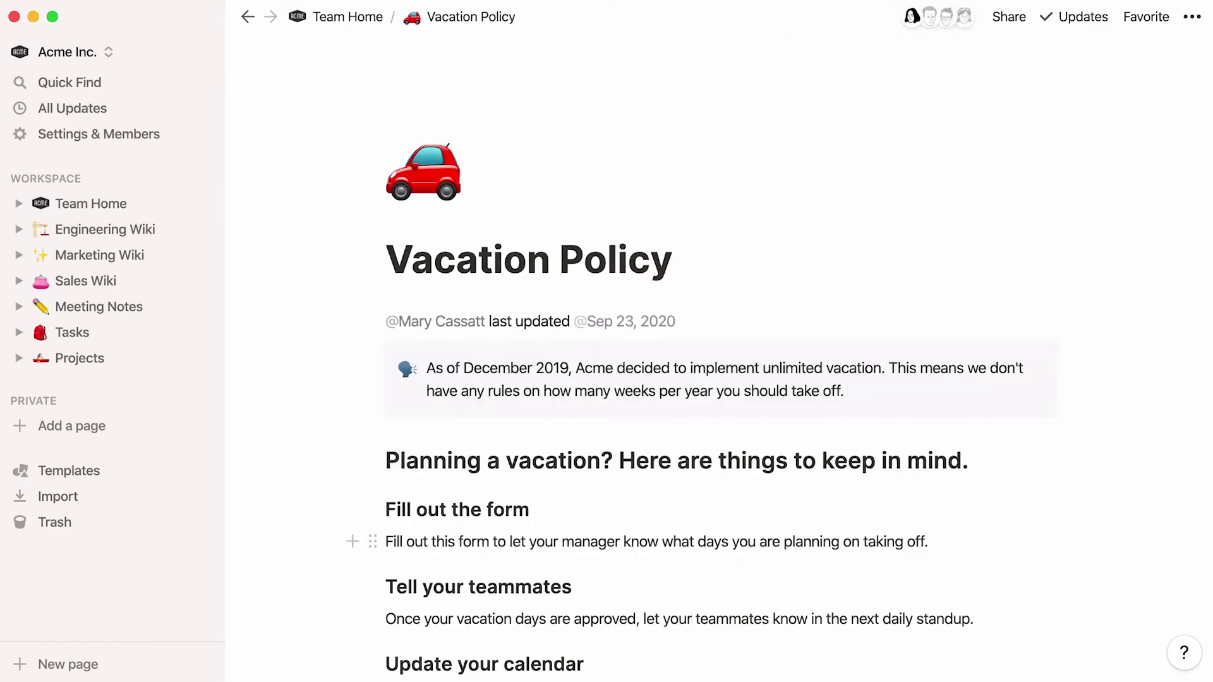
type("We decided to add this to our")
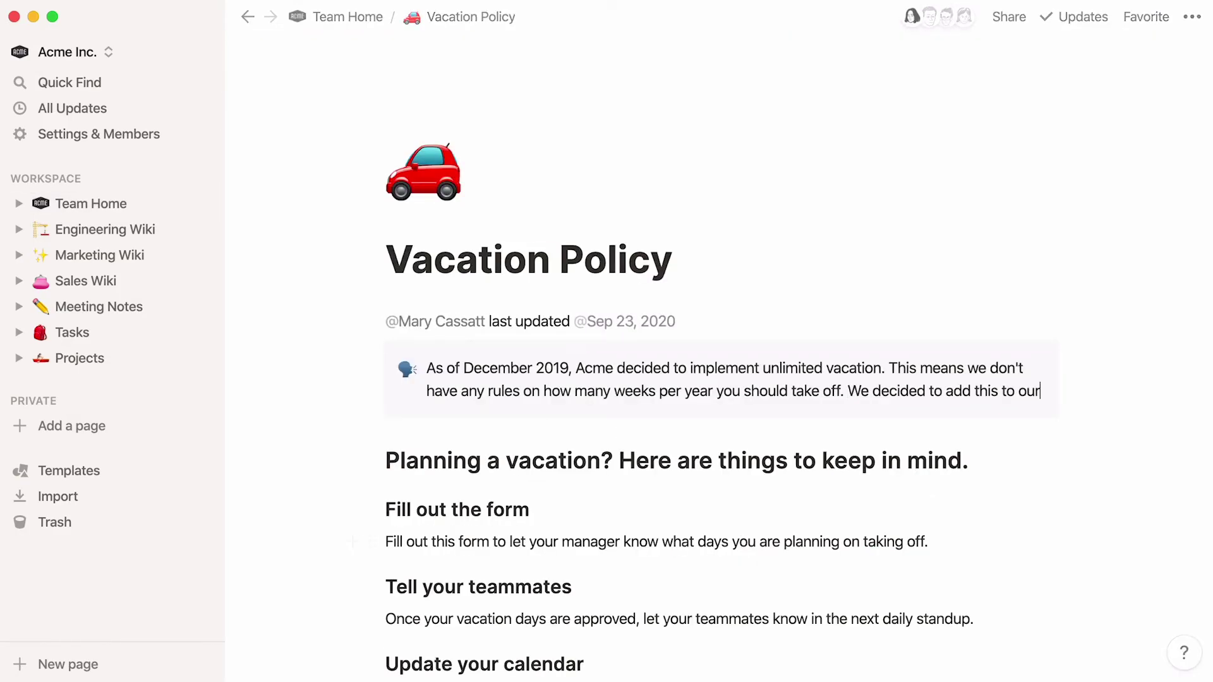
type(" [[")
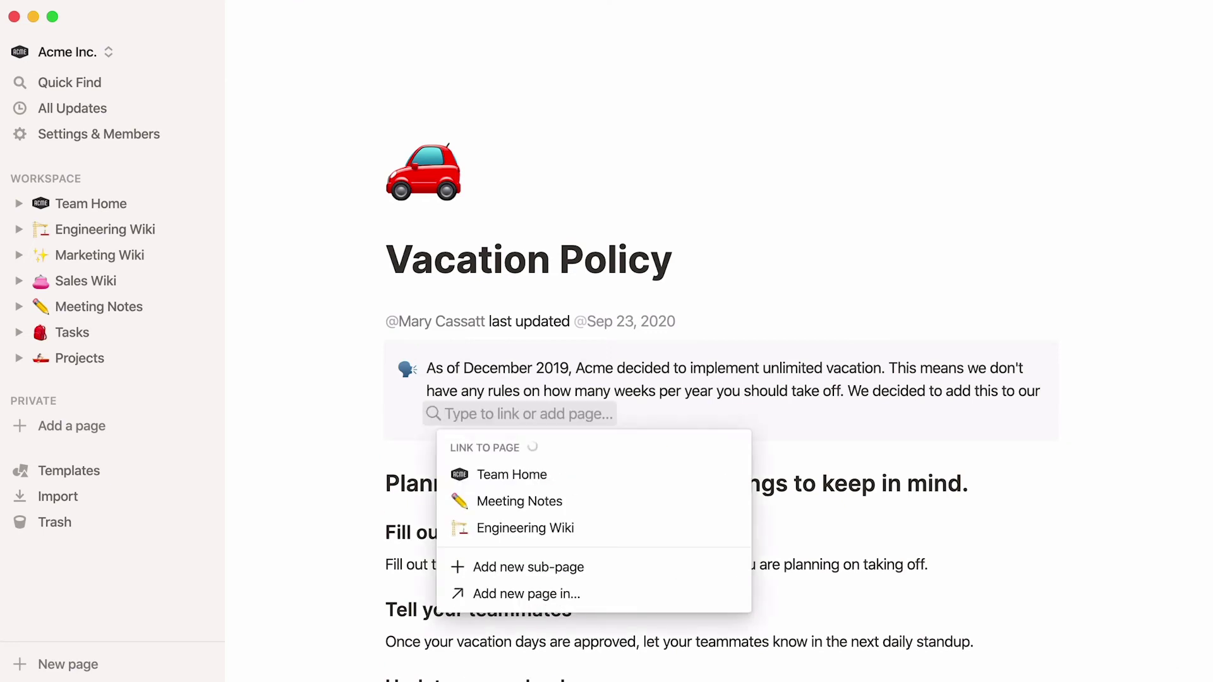
type("benefits")
key("Return")
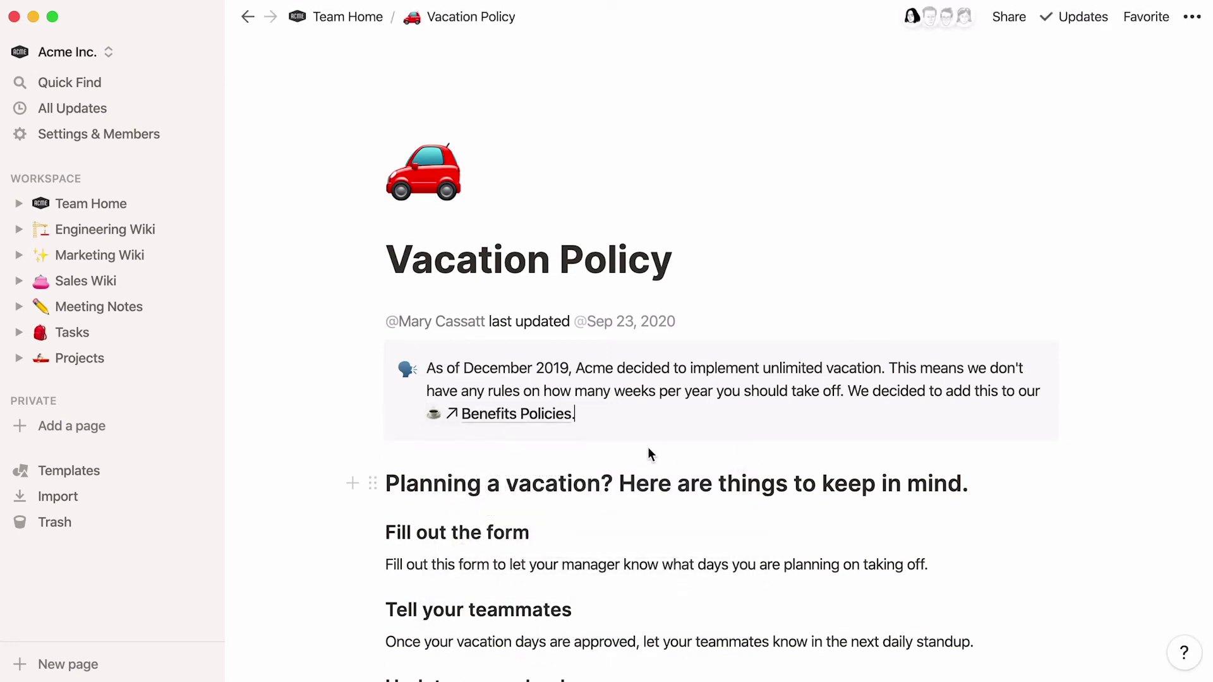
- Open Benefits Policies, follow its Expense Policy backlink, and dismiss the referencing-line highlight
left_click(570, 417)
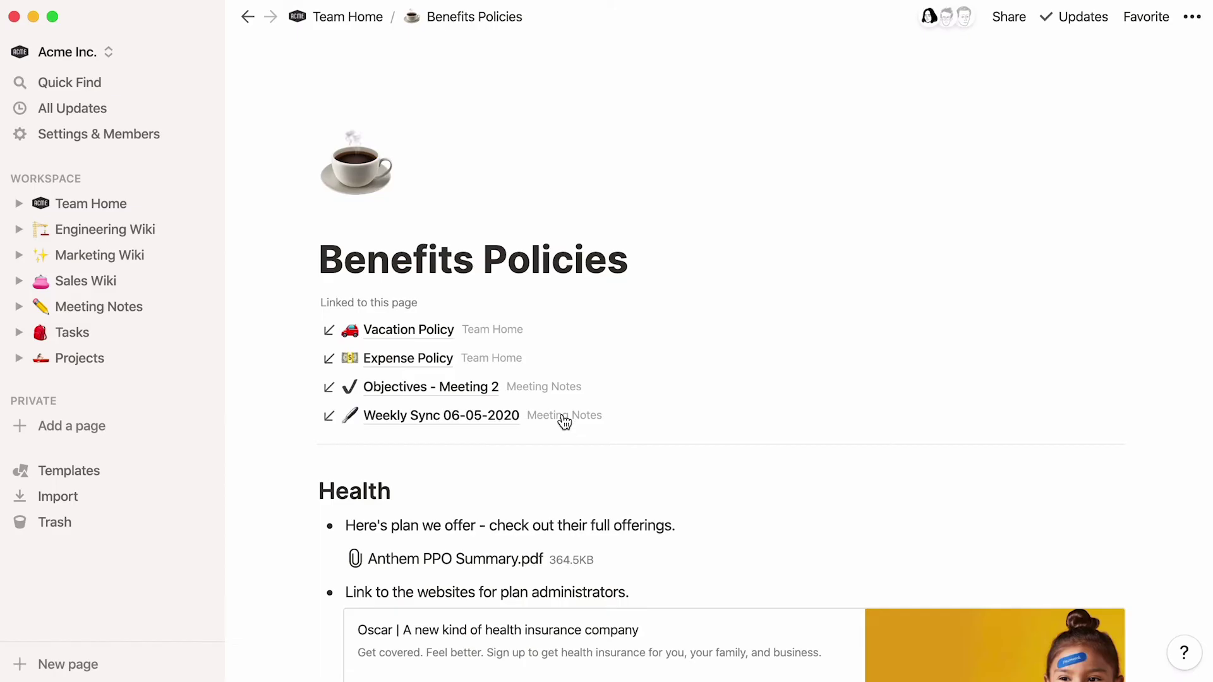
left_click(456, 369)
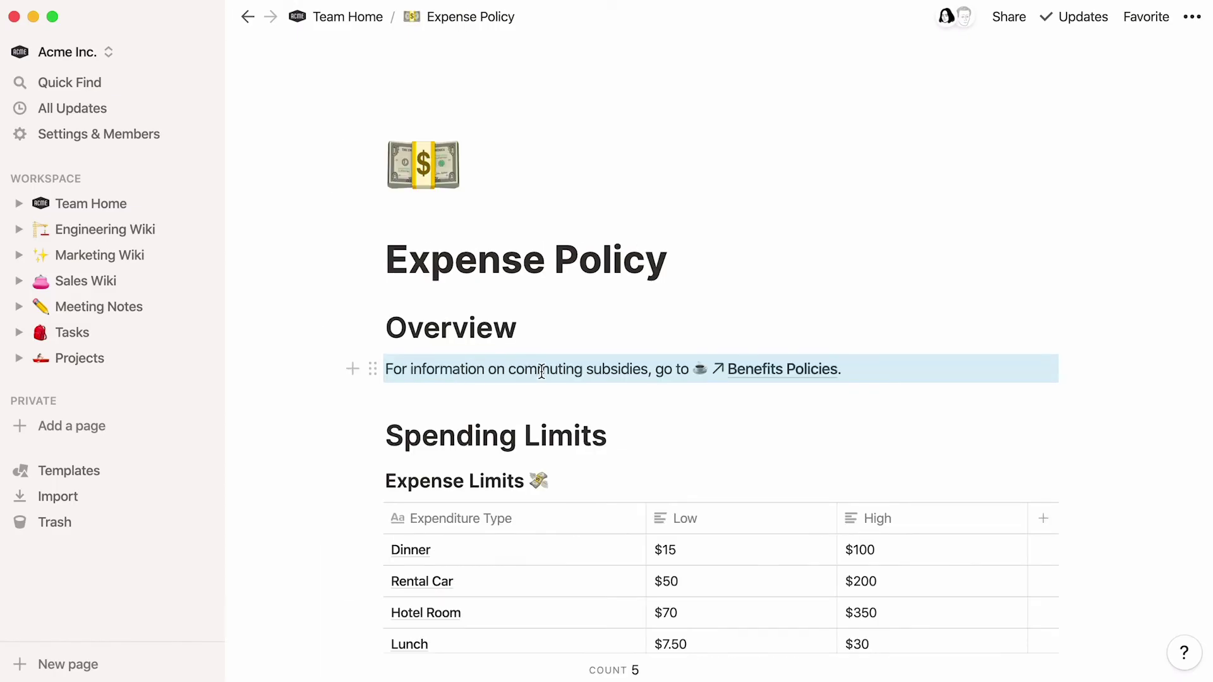
left_click(850, 369)
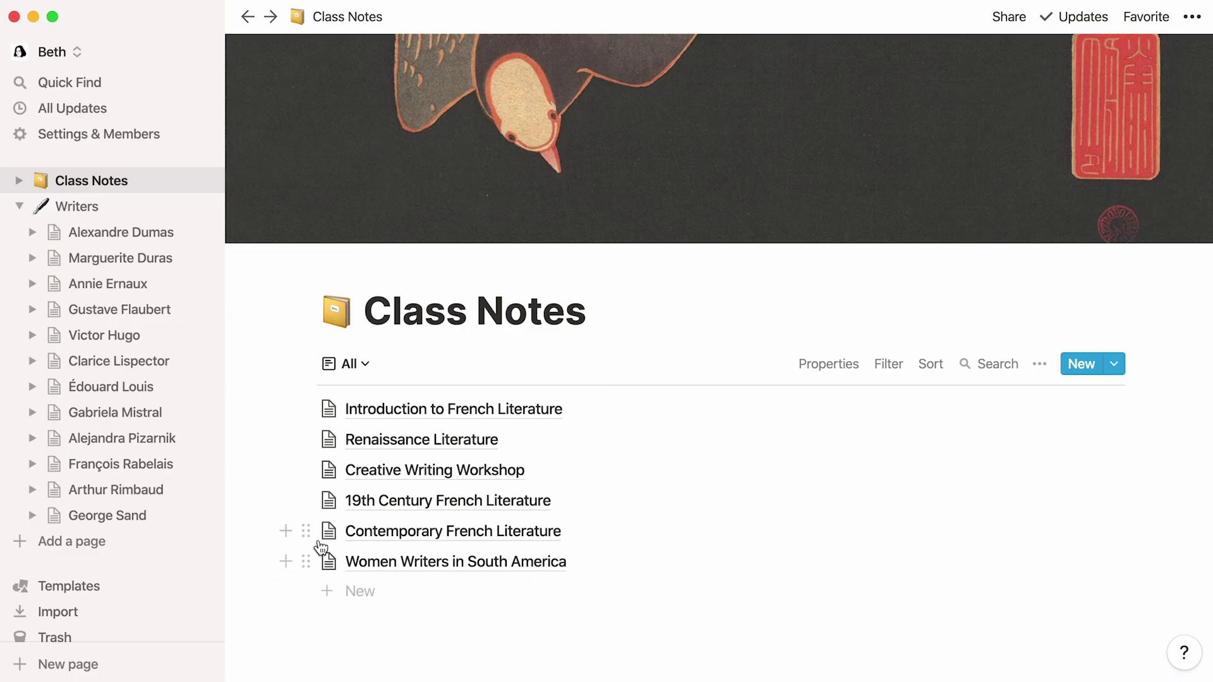
- In Contemporary French Literature, replace the period after Modiano with ', and' plus a Marguerite Duras link
left_click(339, 531)
left_click(339, 519)
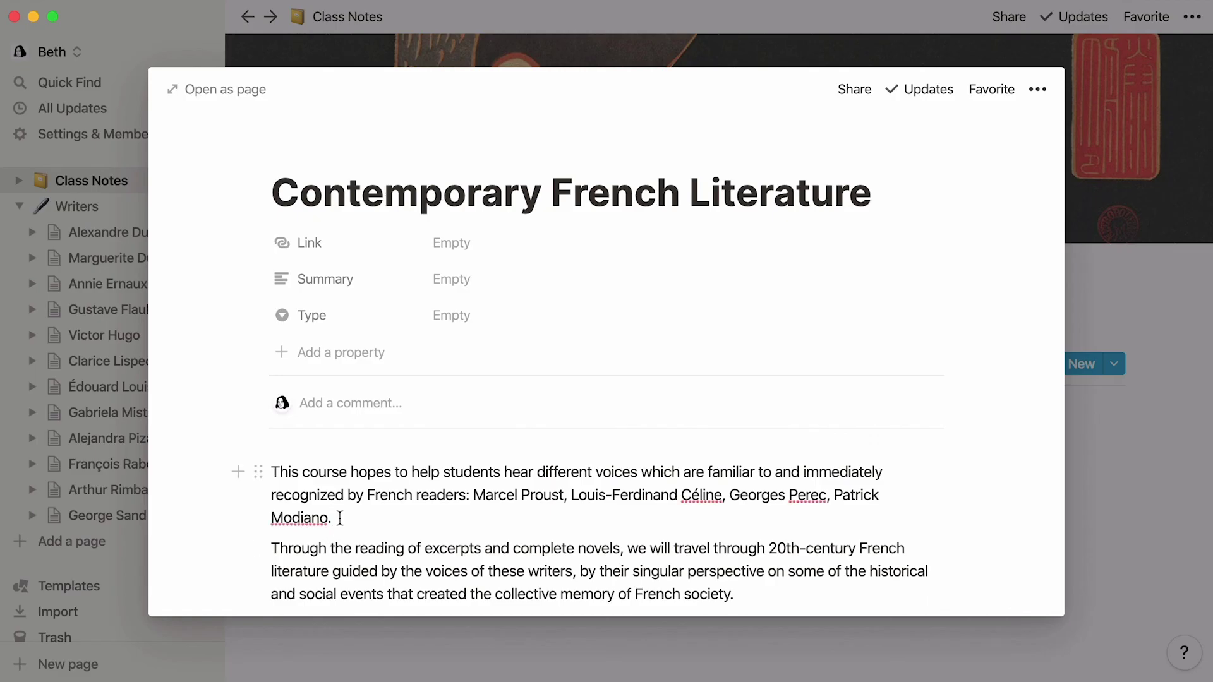
key("BackSpace")
type(", and")
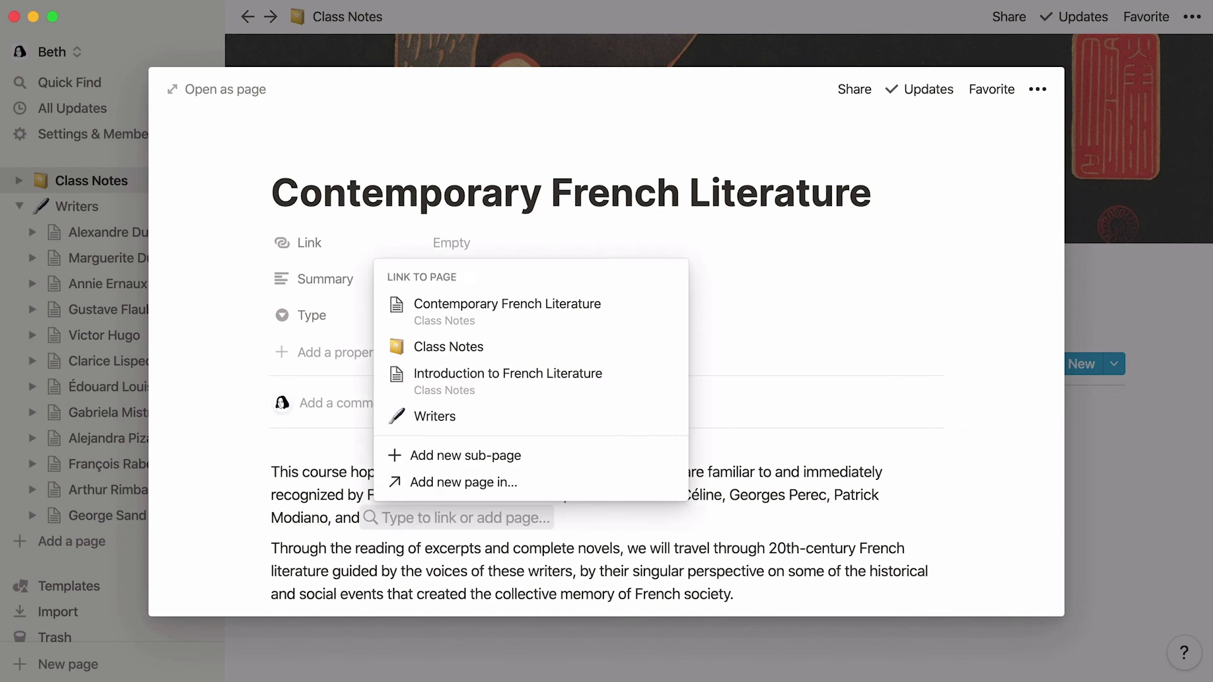
type(" [[marguerite")
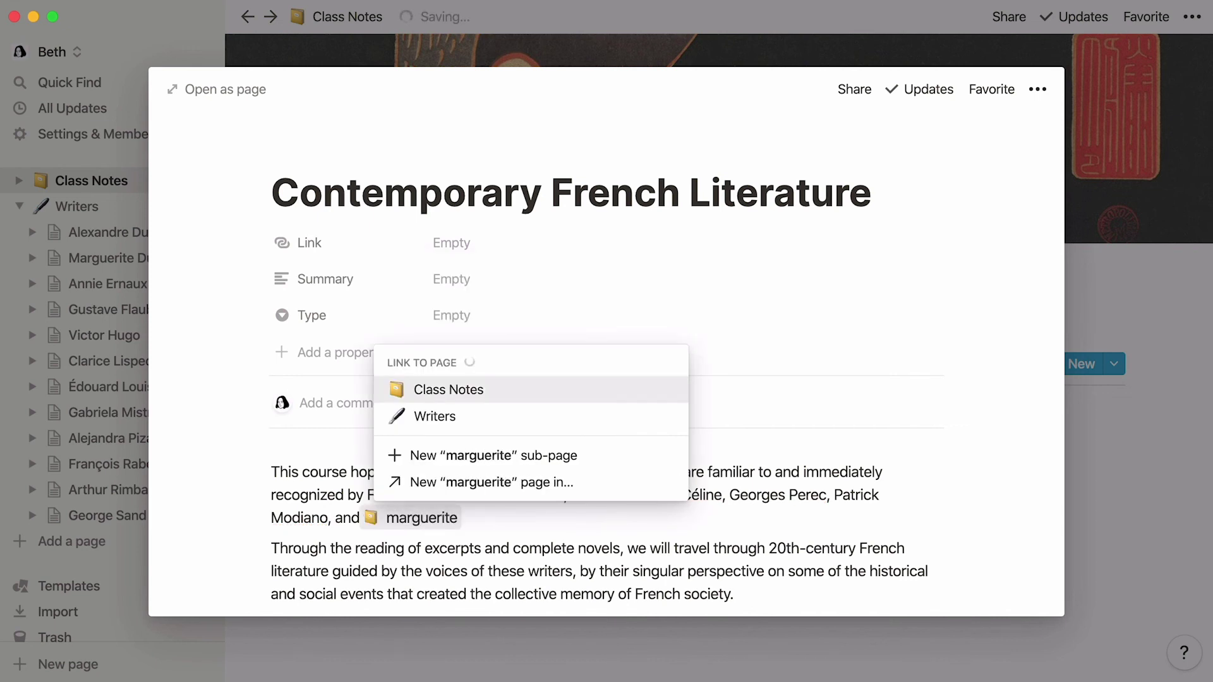
key("Return")
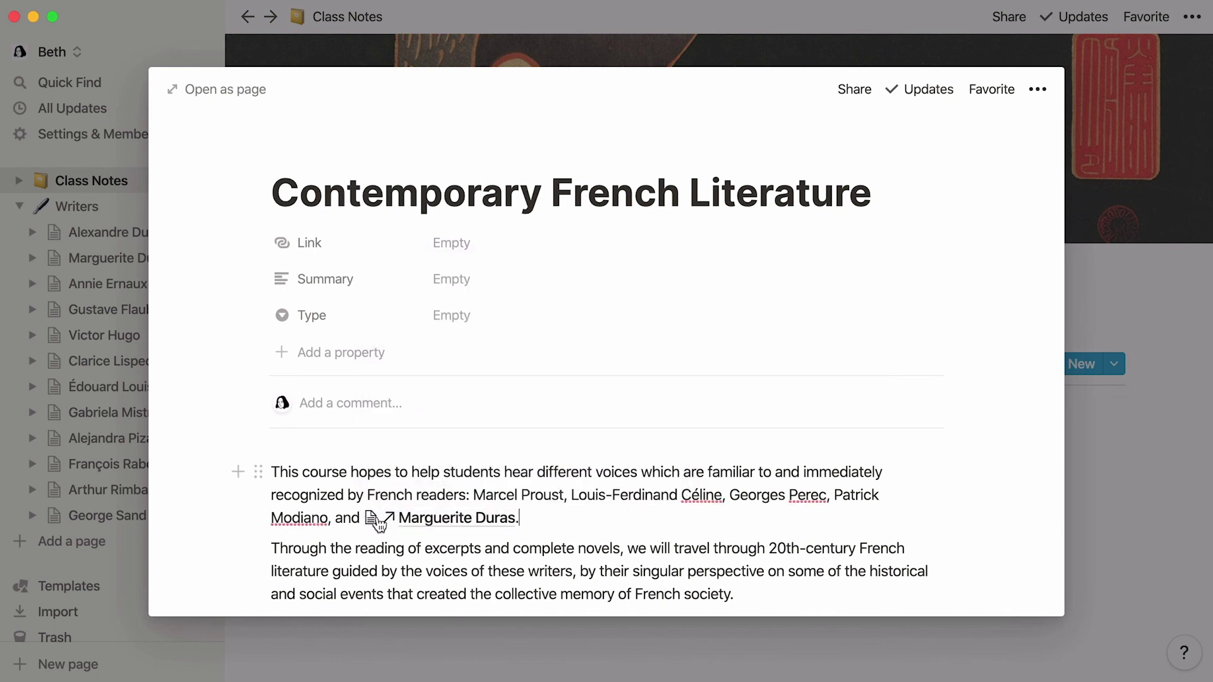
- Open the Marguerite Duras page from the new link to view its three backlinks
left_click(378, 523)
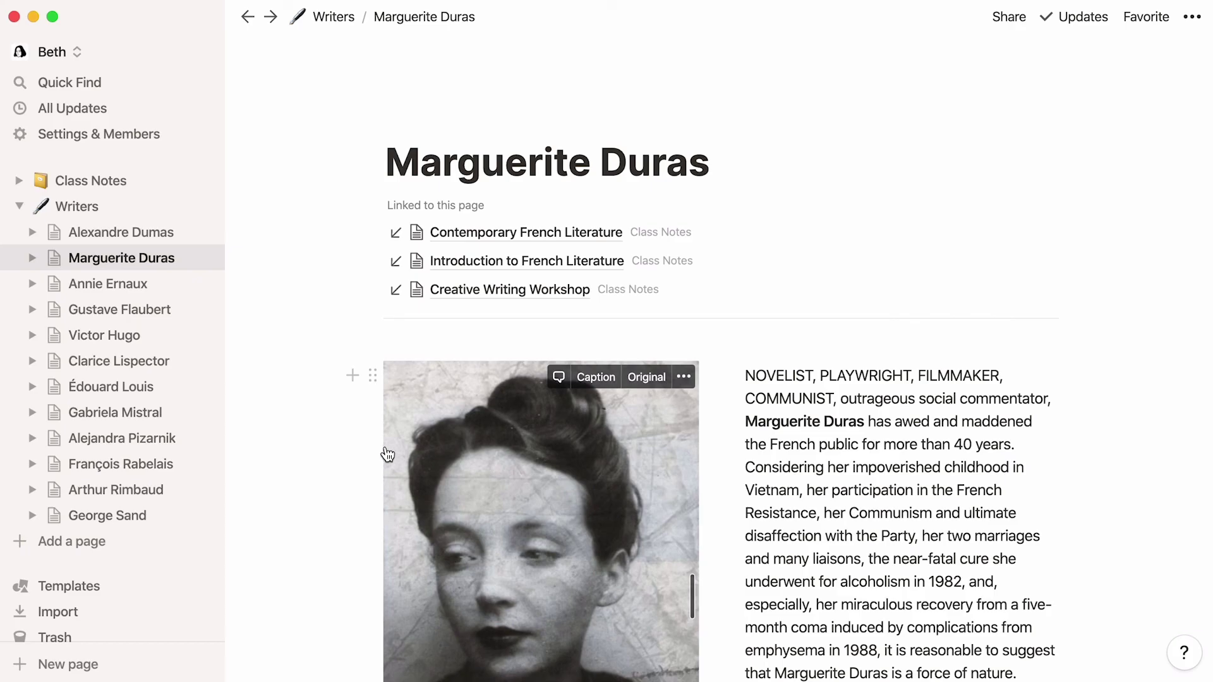